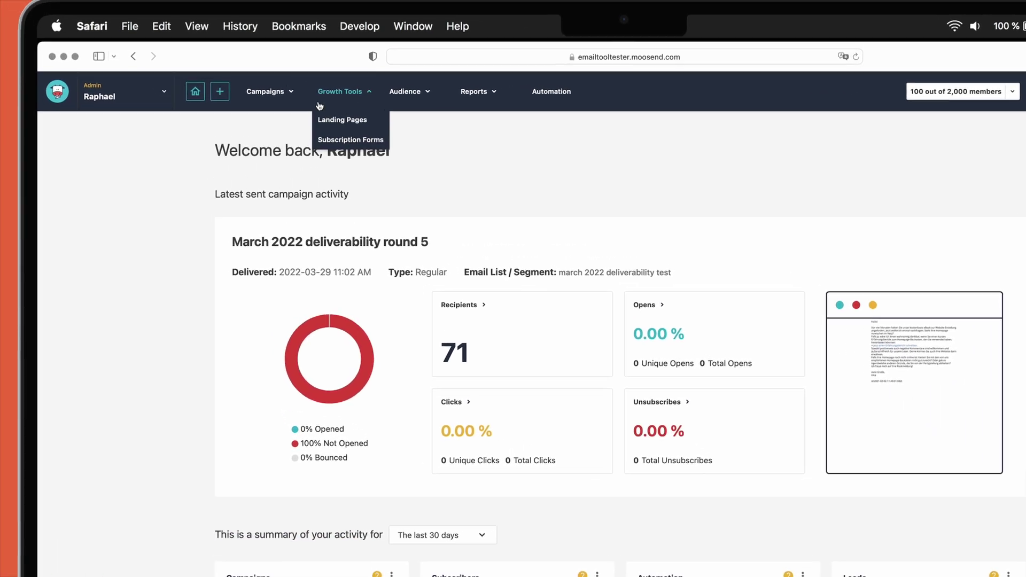
Open Moosend's create-new menu from the + button in the top bar
mouse_move(227, 48)
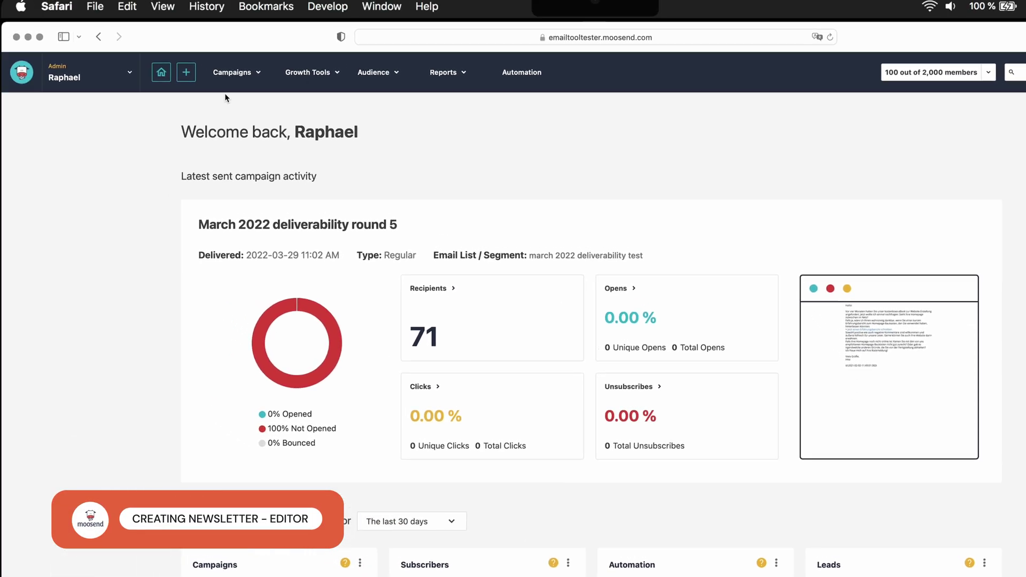
click(116, 17)
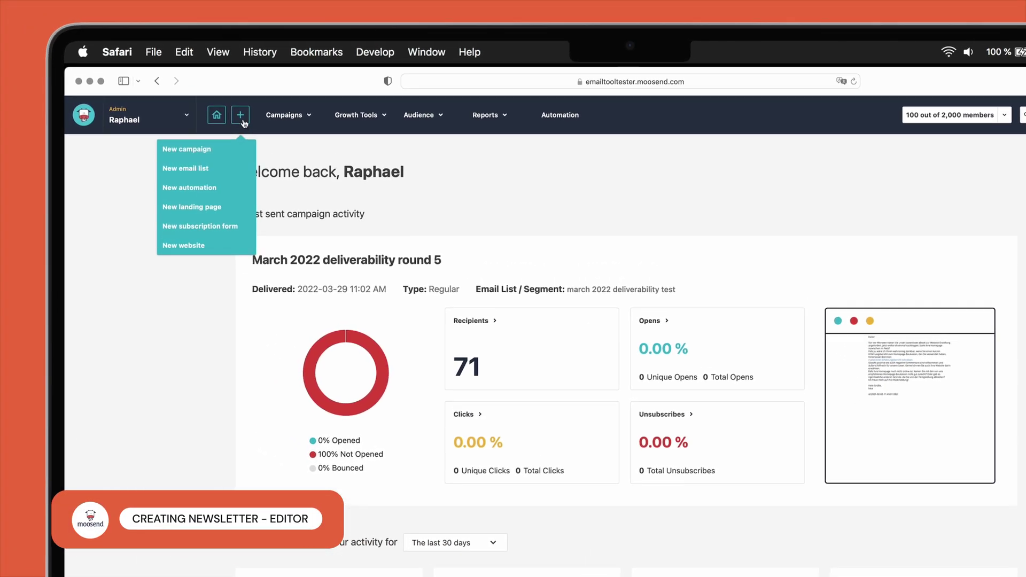
Choose New campaign, browse the campaign types, and create a Regular campaign
click(236, 150)
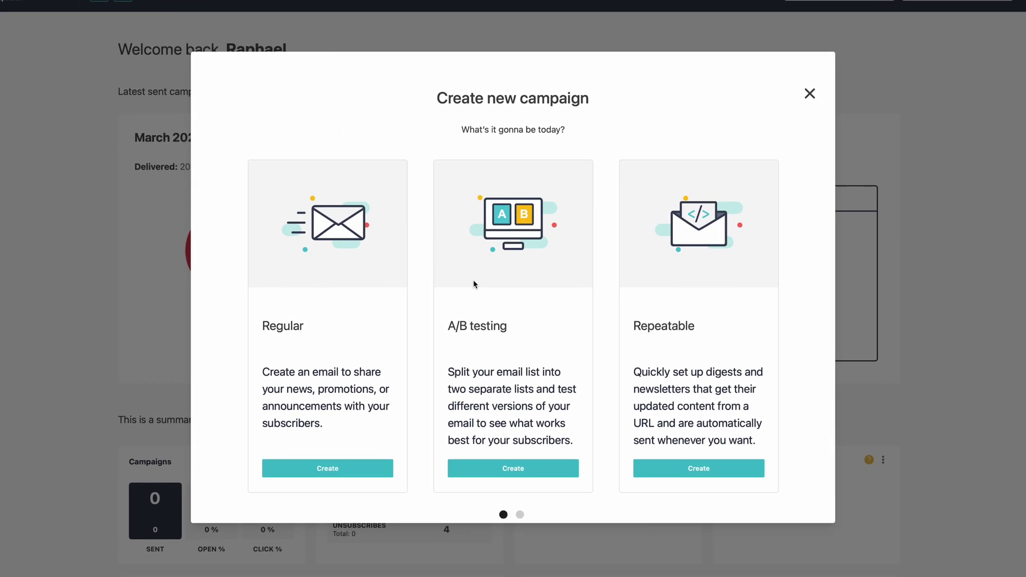
click(521, 516)
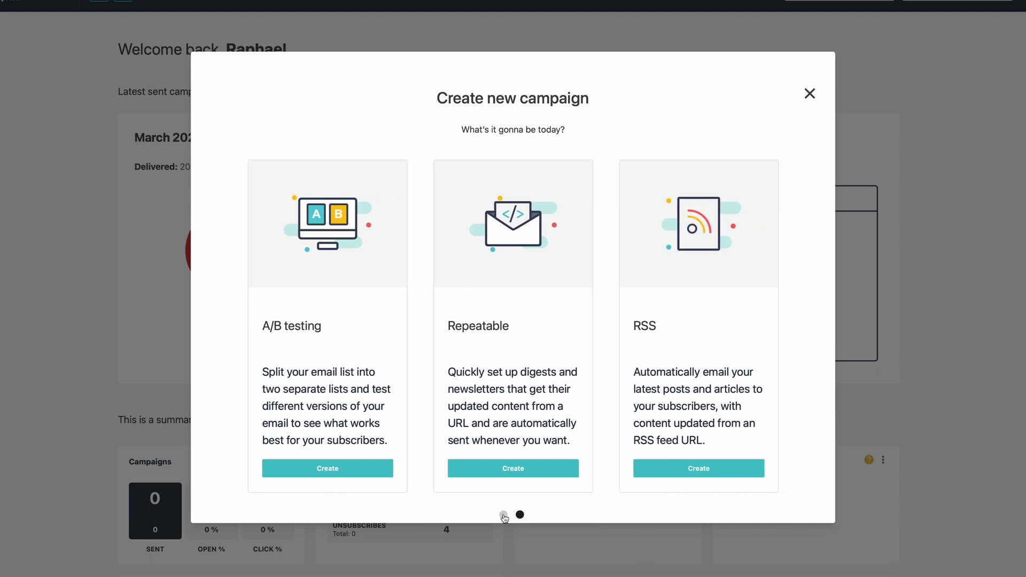
click(504, 515)
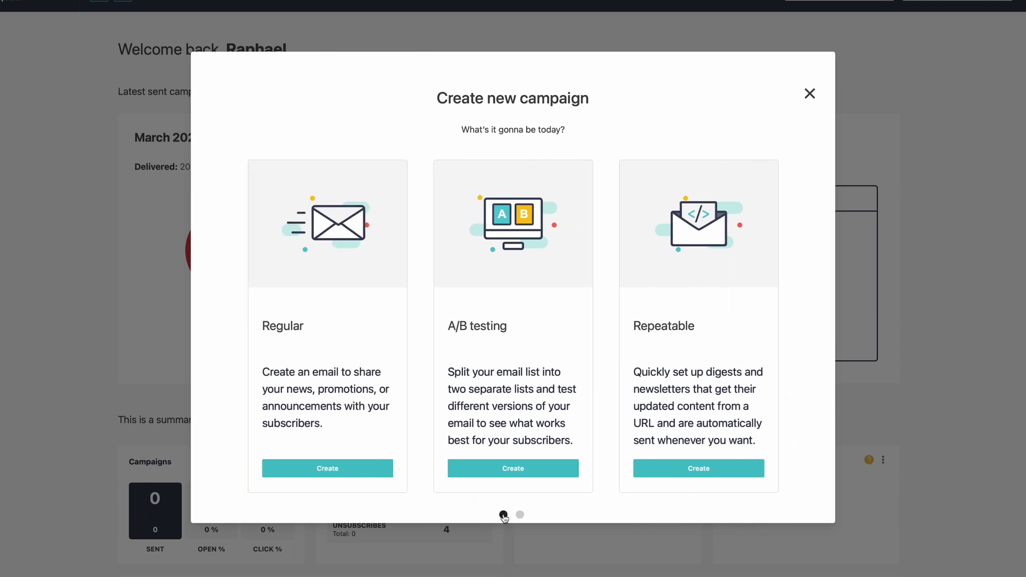
click(361, 469)
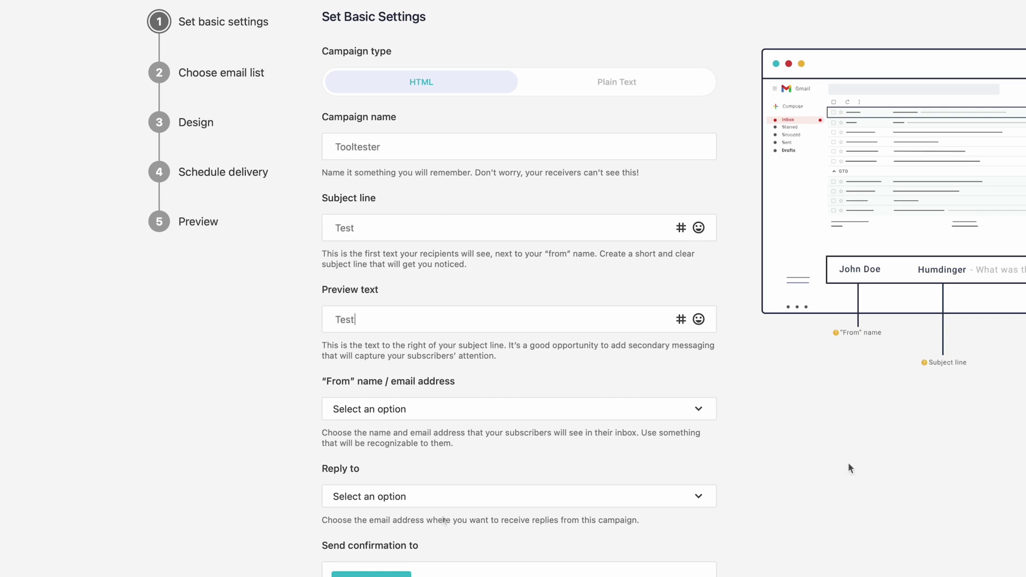
Confirm the Tooltester campaign settings (subject and preview 'Test') and select the test email list
scroll(849, 468, down, 4)
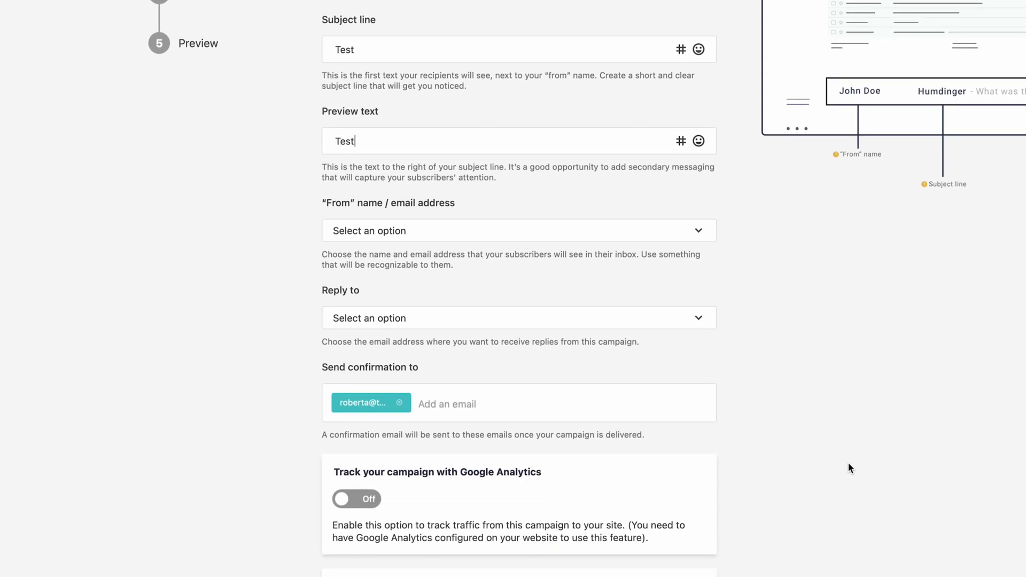
scroll(849, 468, down, 3)
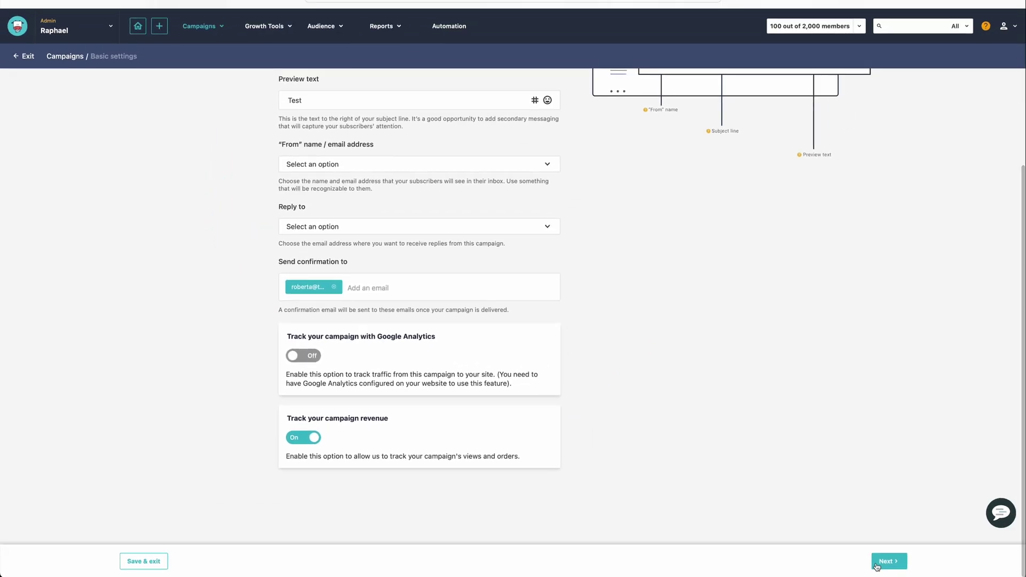
click(877, 564)
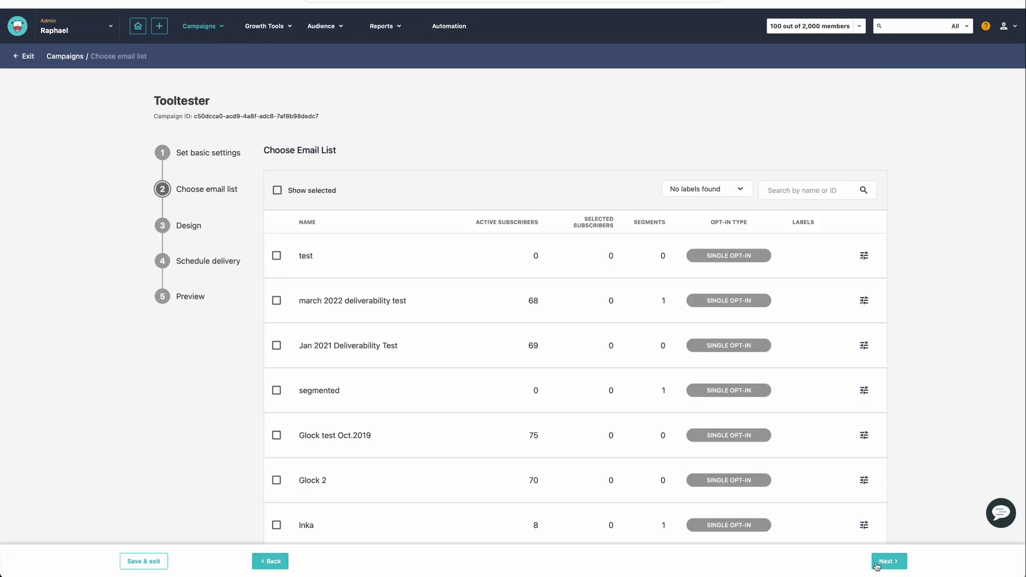
click(276, 256)
Start designing the campaign with the tooltester ebook template in the email editor
click(889, 561)
scroll(935, 445, down, 2)
scroll(935, 444, down, 1)
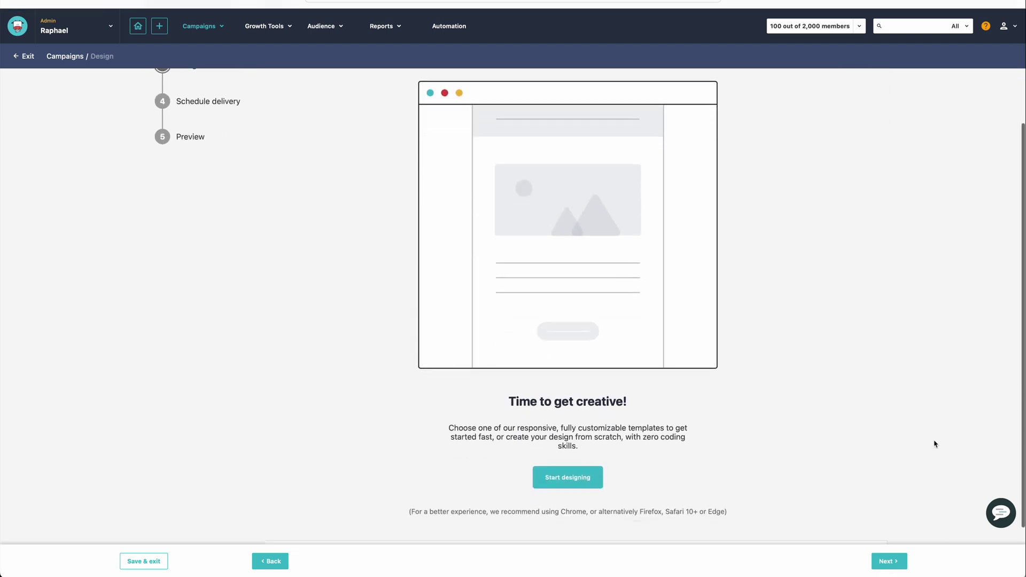
click(588, 480)
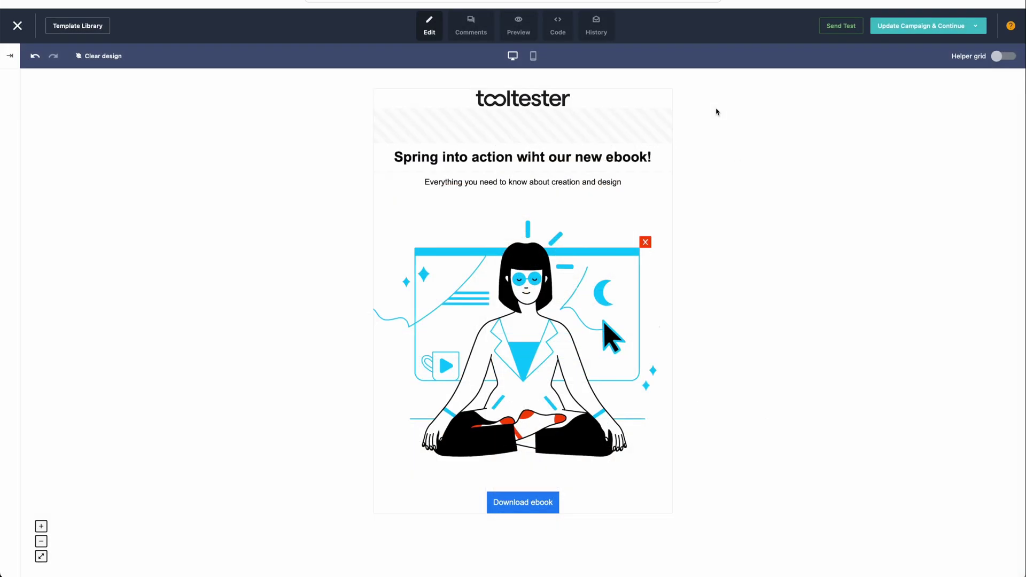
View the email's HTML code, return to Edit, and zoom the canvas out to 60%
click(558, 33)
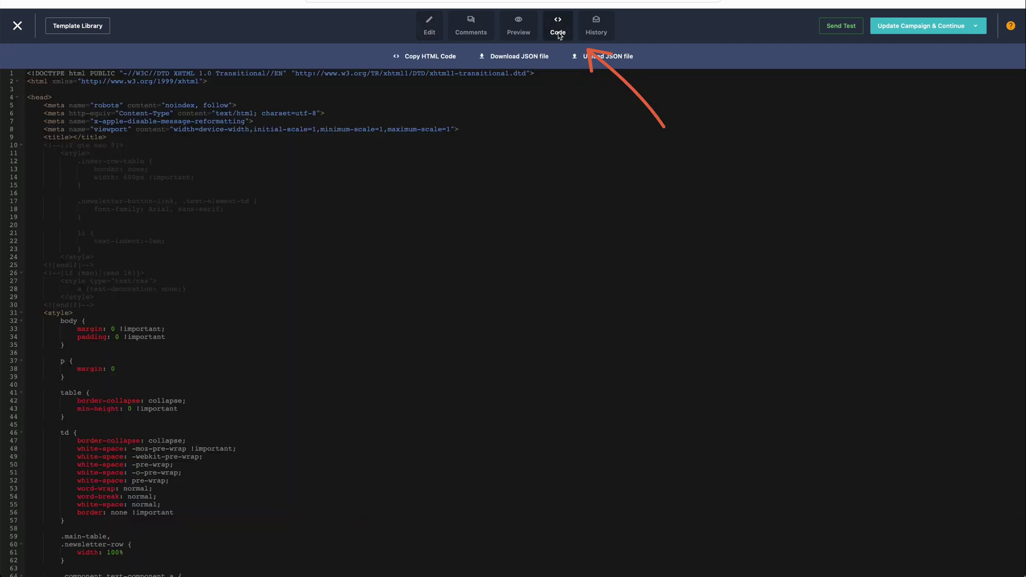
click(431, 33)
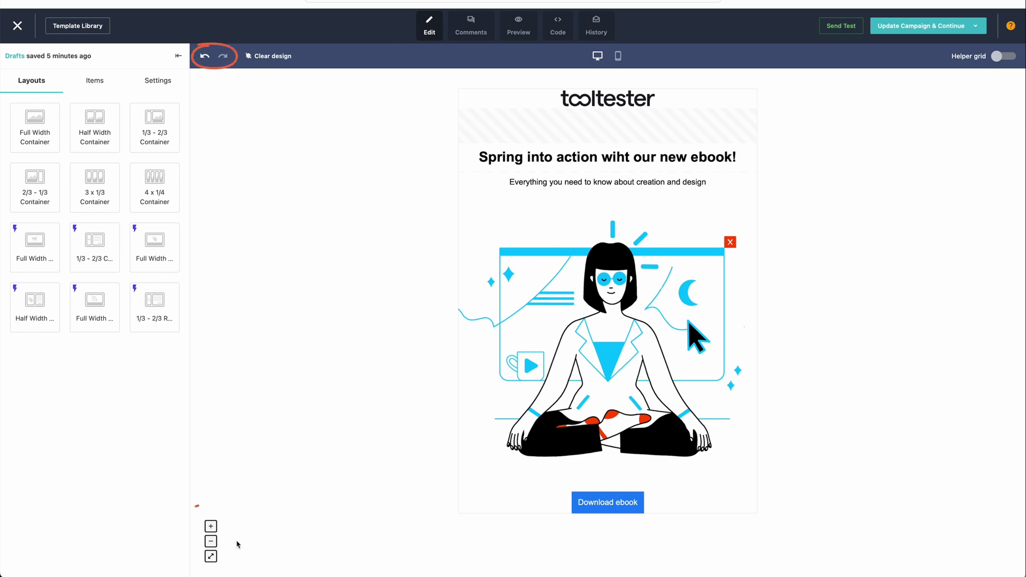
click(211, 542)
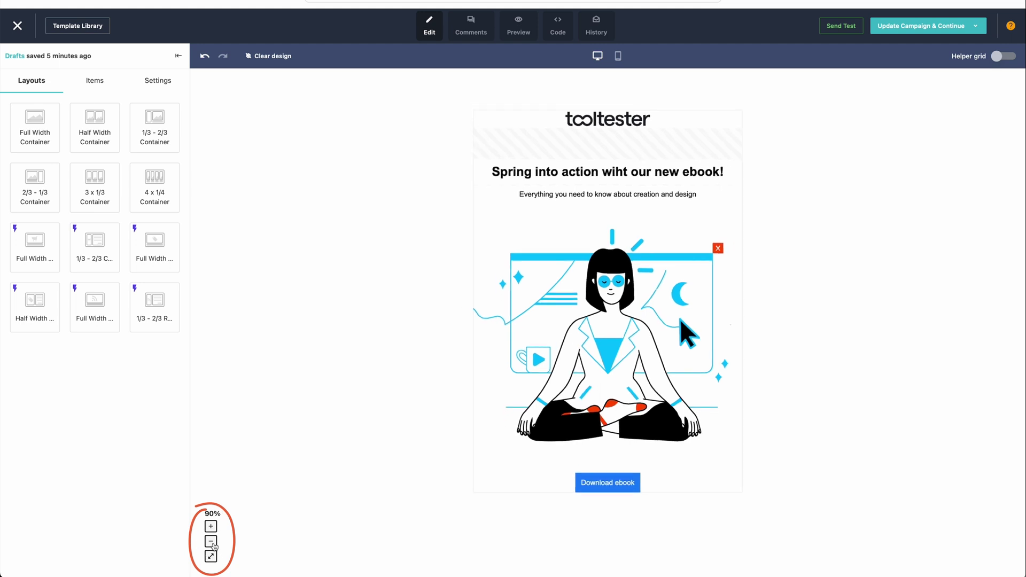
click(211, 542)
click(211, 542)
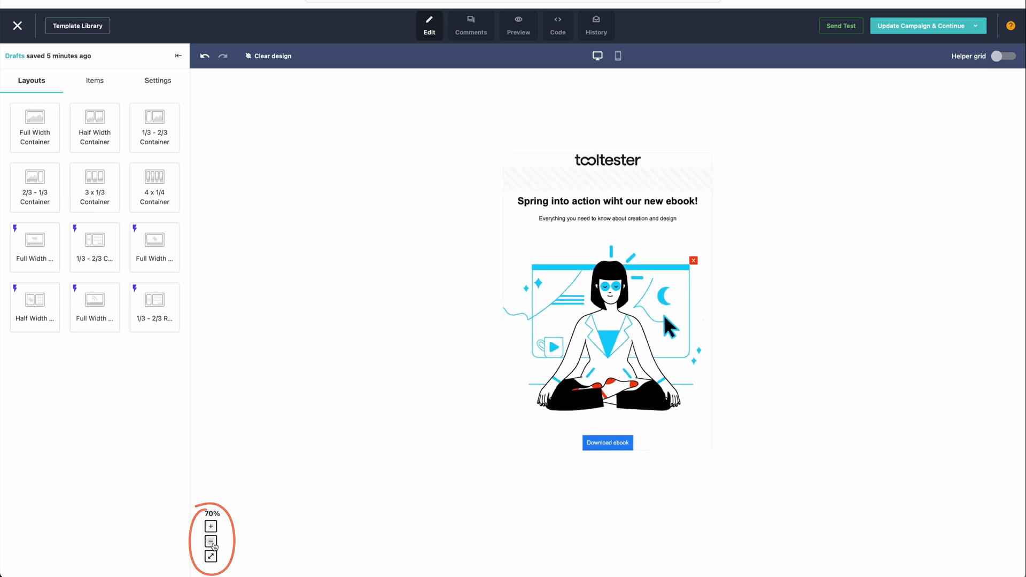
click(211, 542)
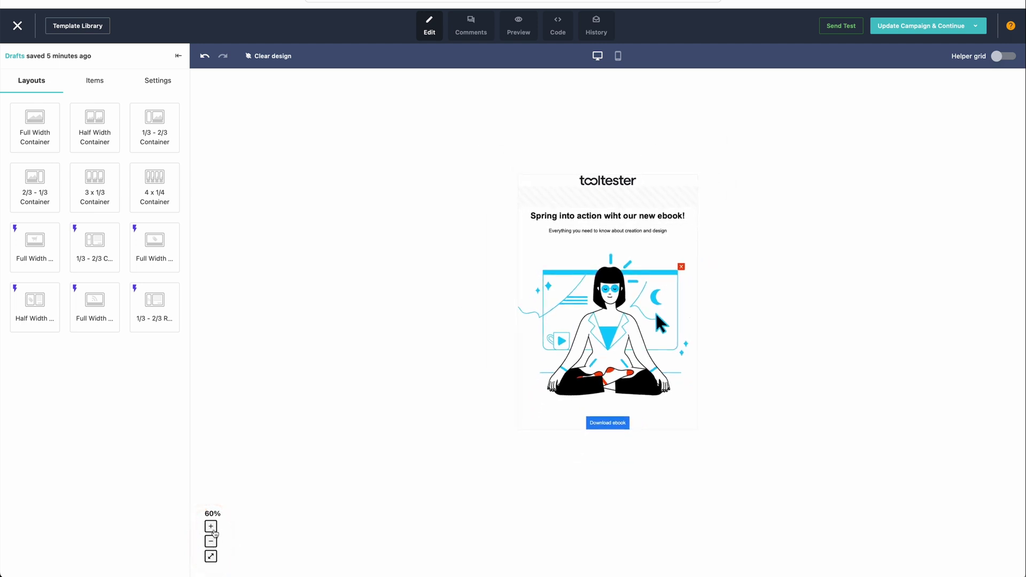
Zoom the canvas back to full size and show the email's empty Comments view
click(211, 528)
click(211, 528)
click(211, 528)
click(211, 528)
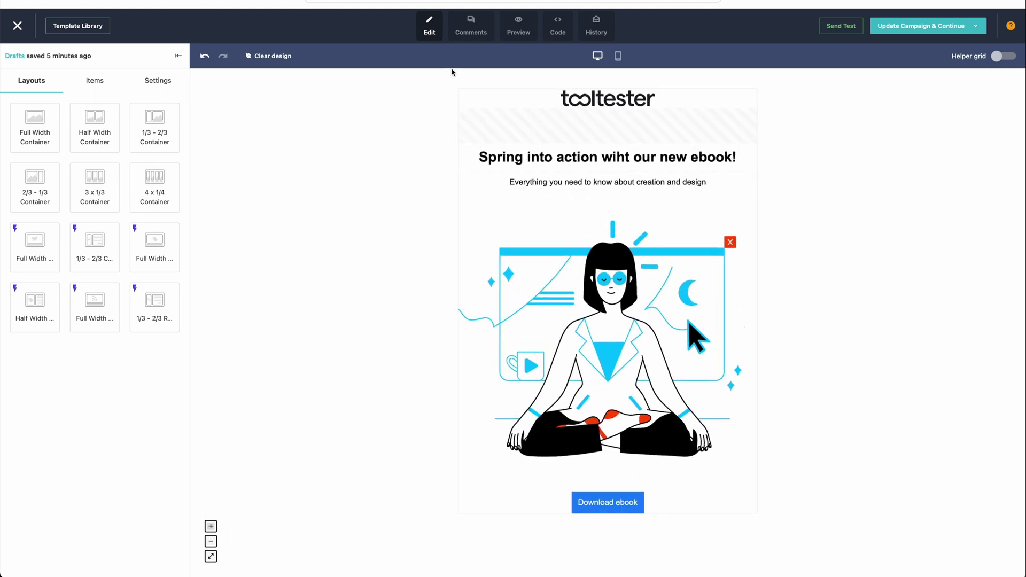
click(463, 35)
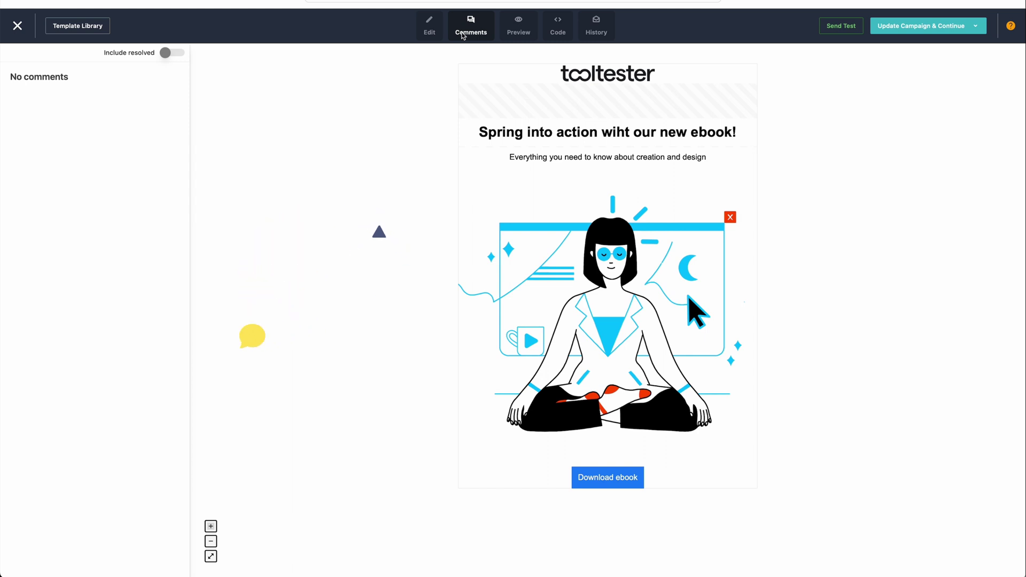
Preview the ebook newsletter at desktop, tablet and mobile widths
click(518, 32)
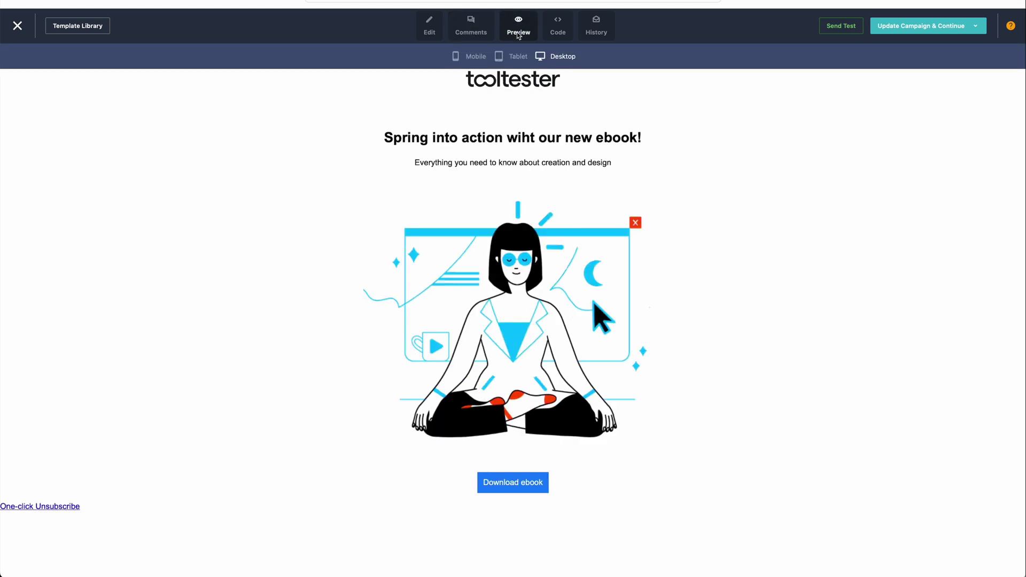
click(518, 57)
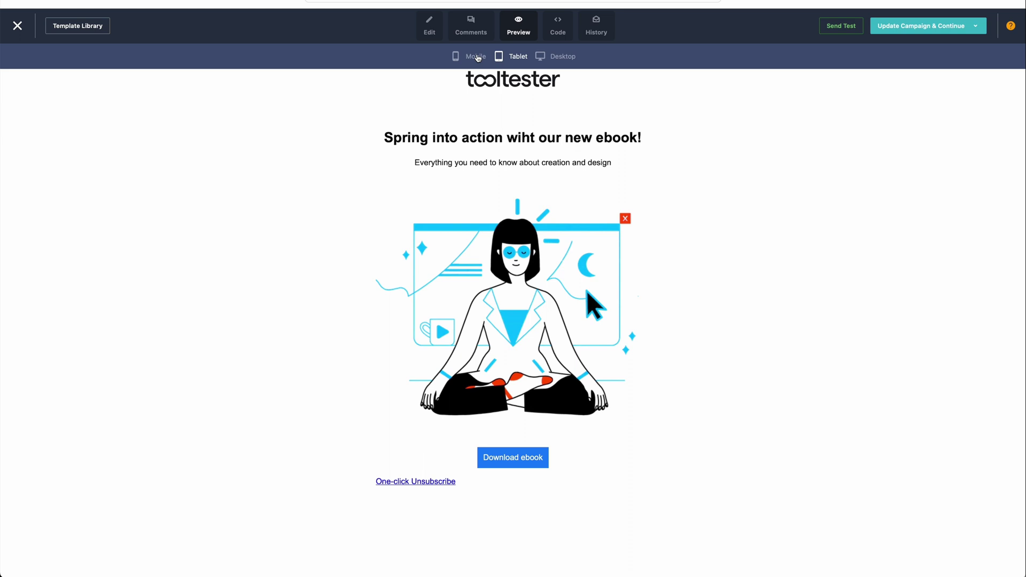
click(476, 56)
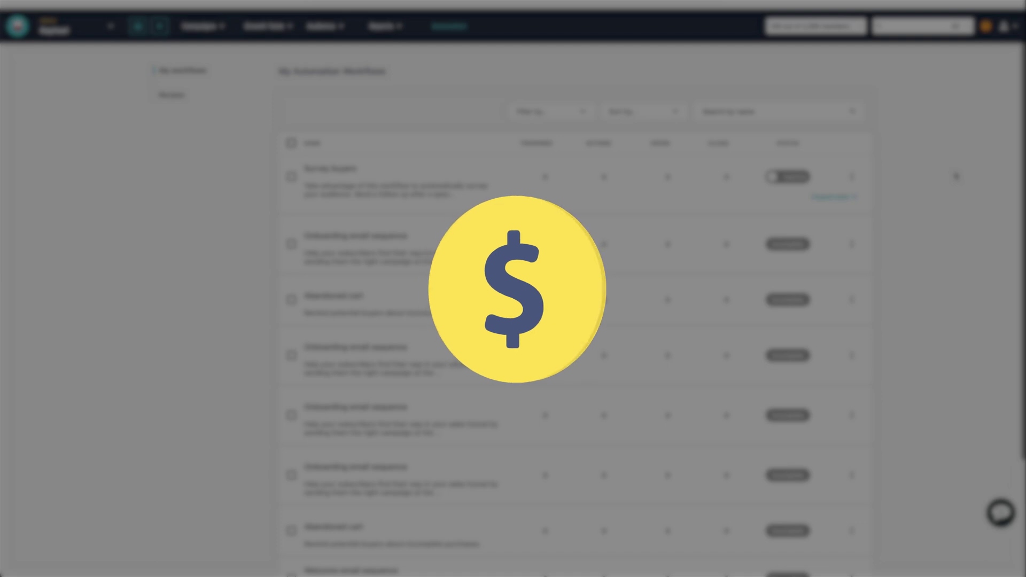
Open the Survey buyers workflow from the automation list and switch it to active
scroll(956, 176, down, 3)
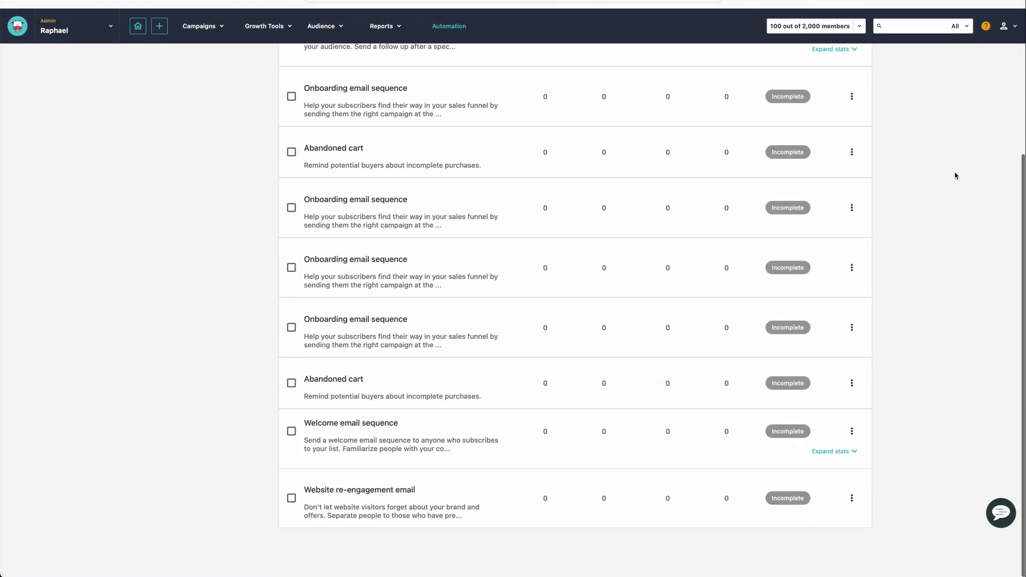
scroll(956, 176, up, 4)
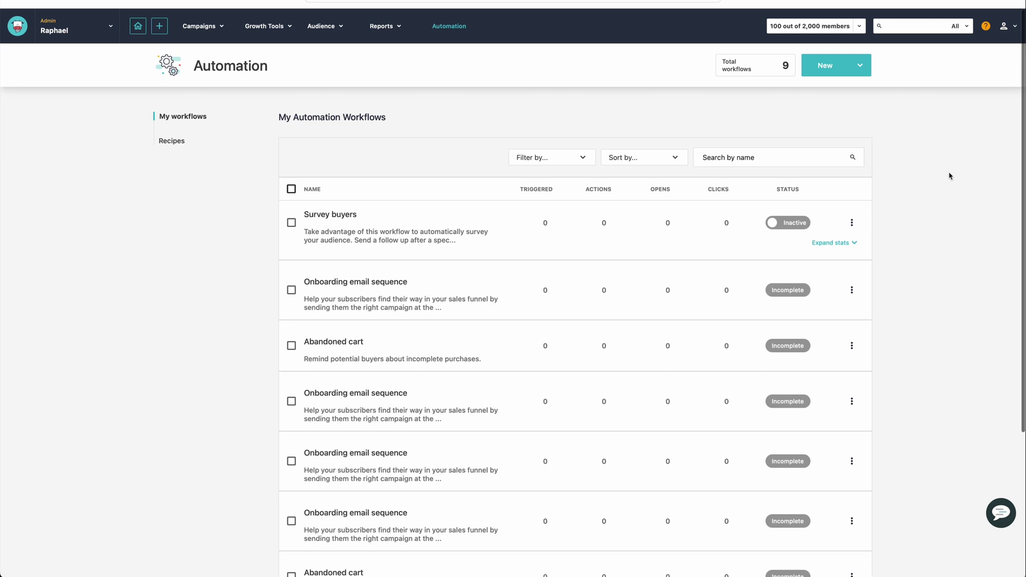
click(334, 215)
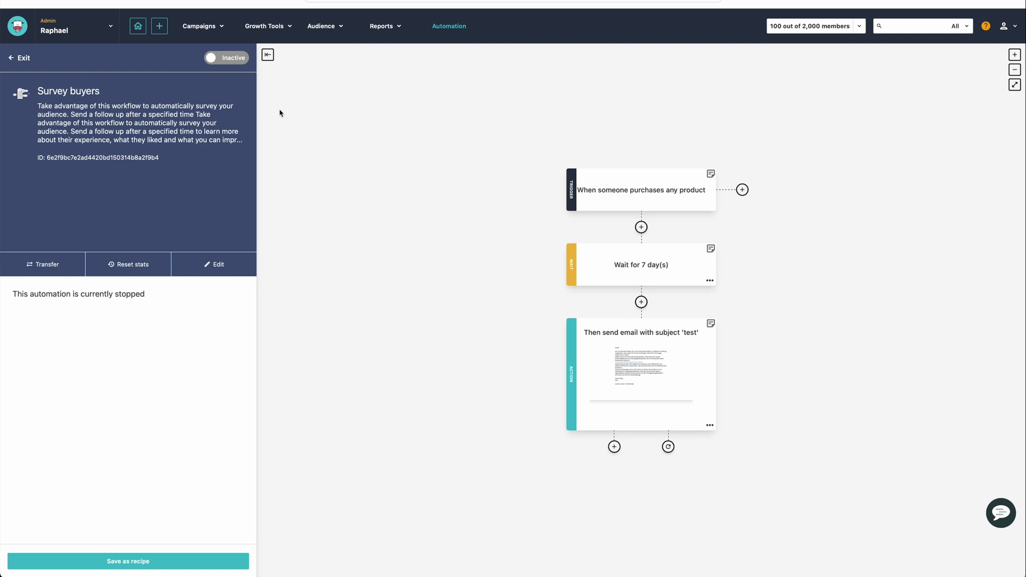
click(239, 65)
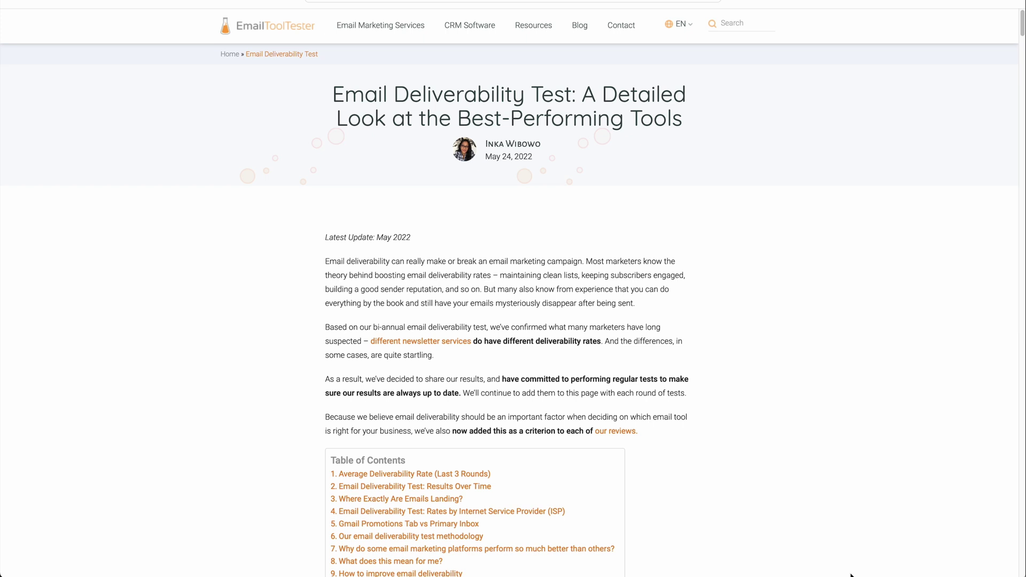
Scroll the Email Deliverability Test article to the Average Deliverability Rate table showing Moosend at 85.7
scroll(851, 575, down, 11)
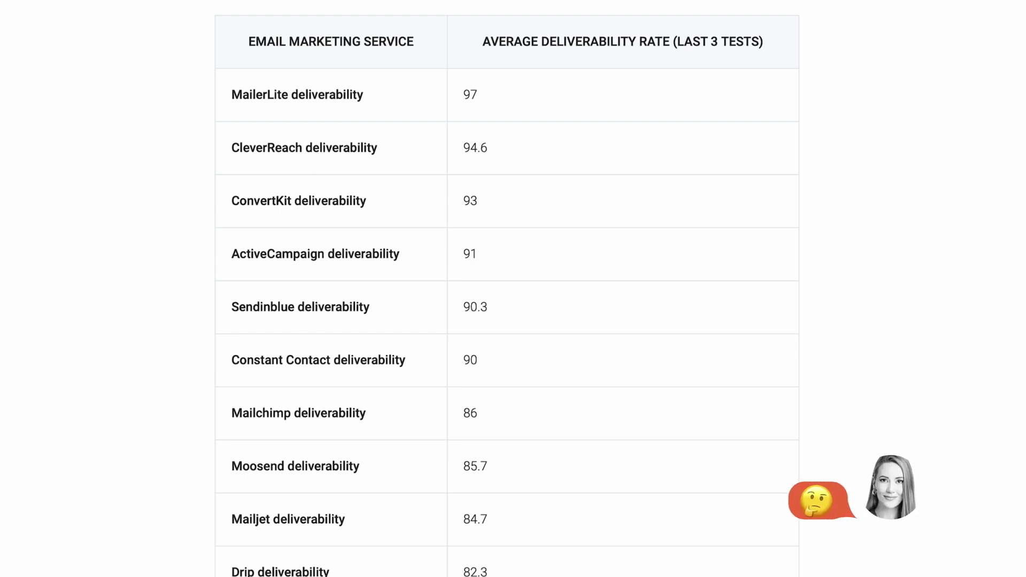
scroll(507, 289, up, 3)
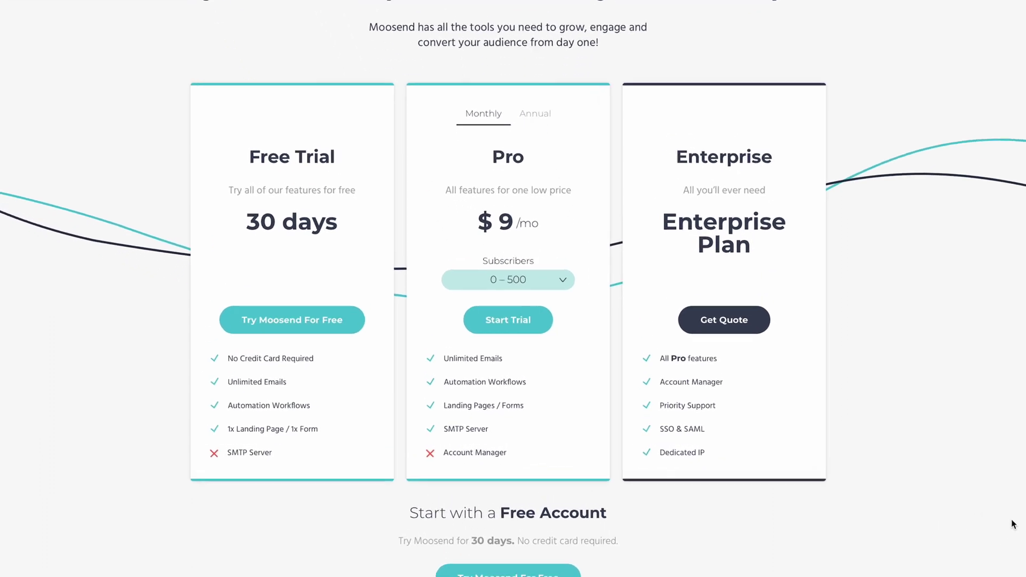
Set the Pro plan to 501 – 1,000 subscribers, showing $16/mo
click(559, 284)
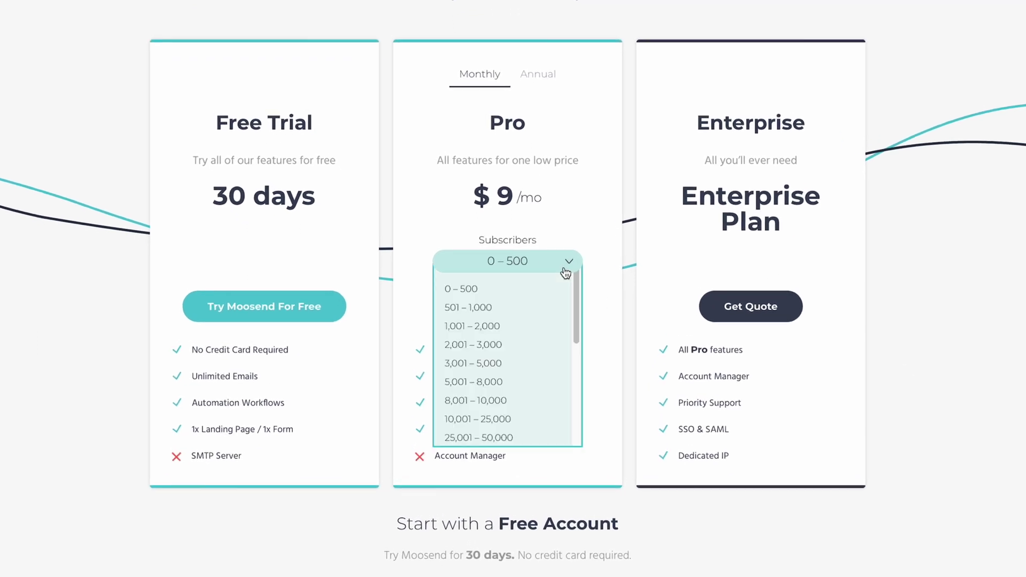
click(542, 309)
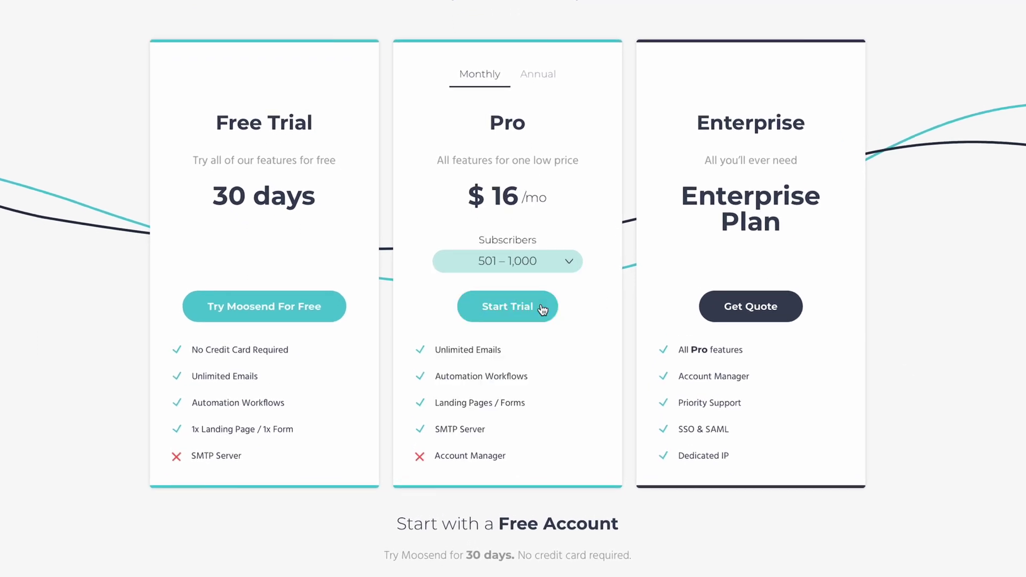